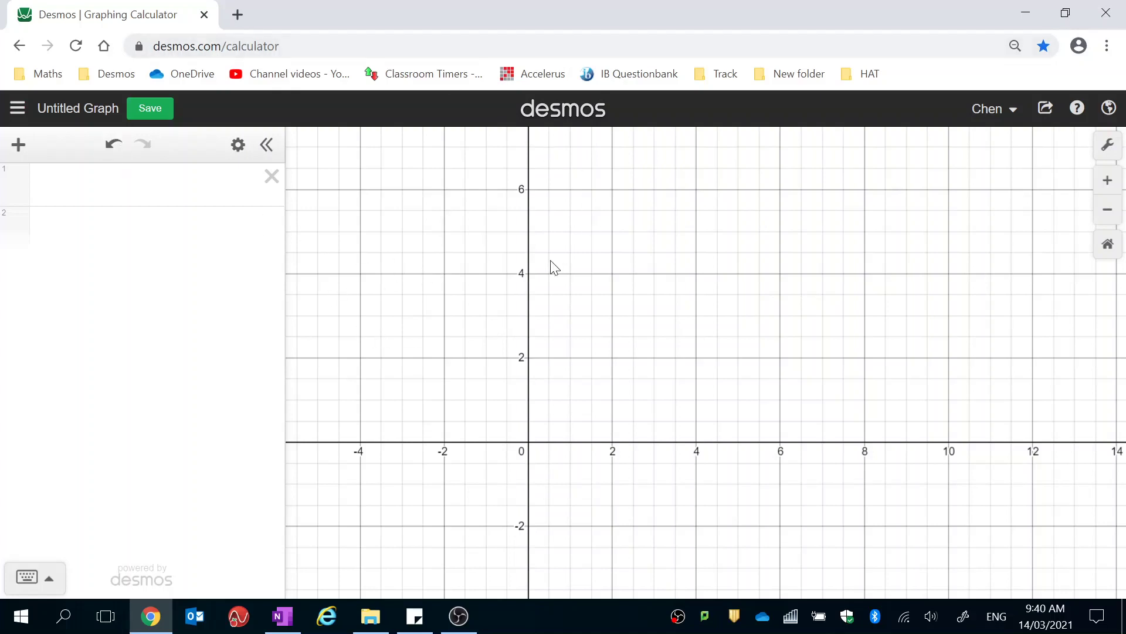
Step: Create two empty expression rows and click through them
click(97, 185)
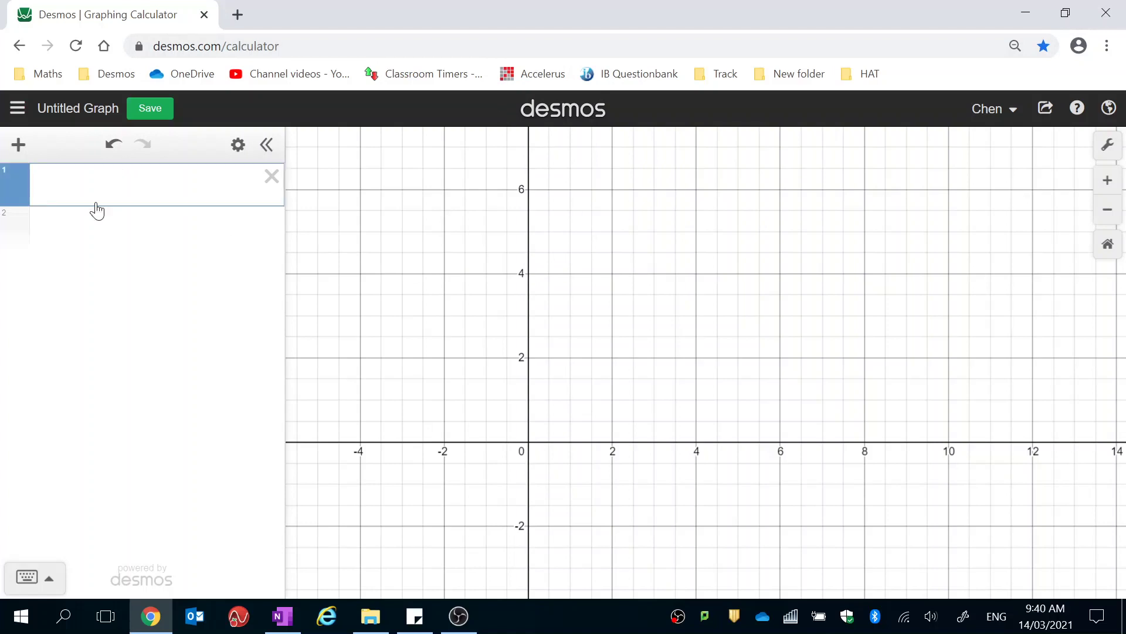
click(82, 230)
click(83, 269)
click(85, 199)
click(83, 229)
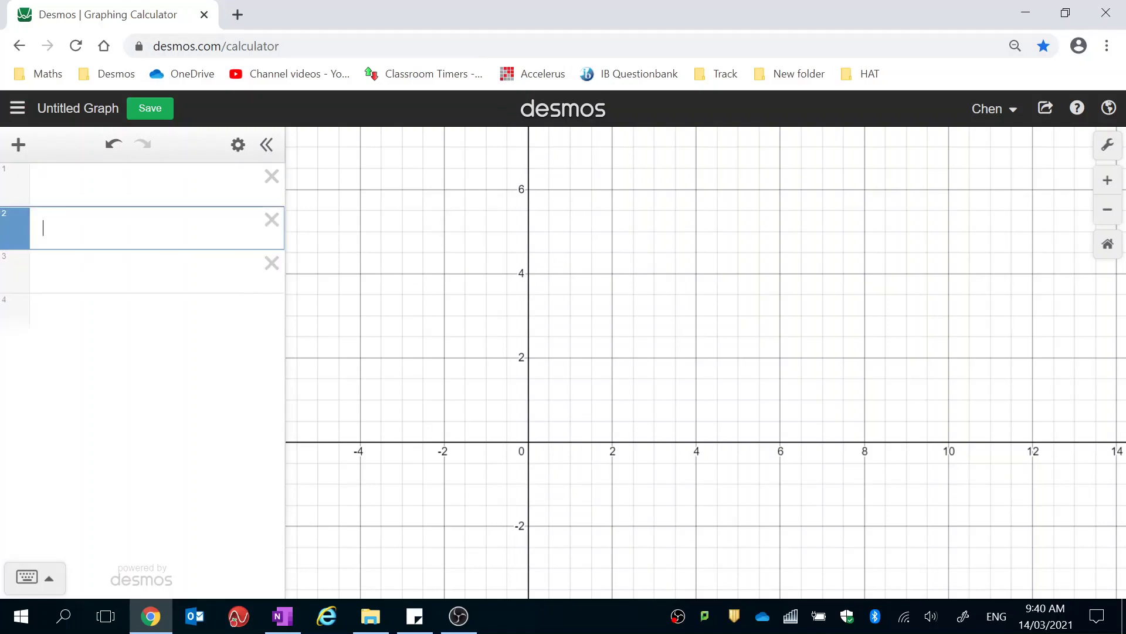
click(85, 270)
click(92, 200)
click(98, 229)
click(98, 258)
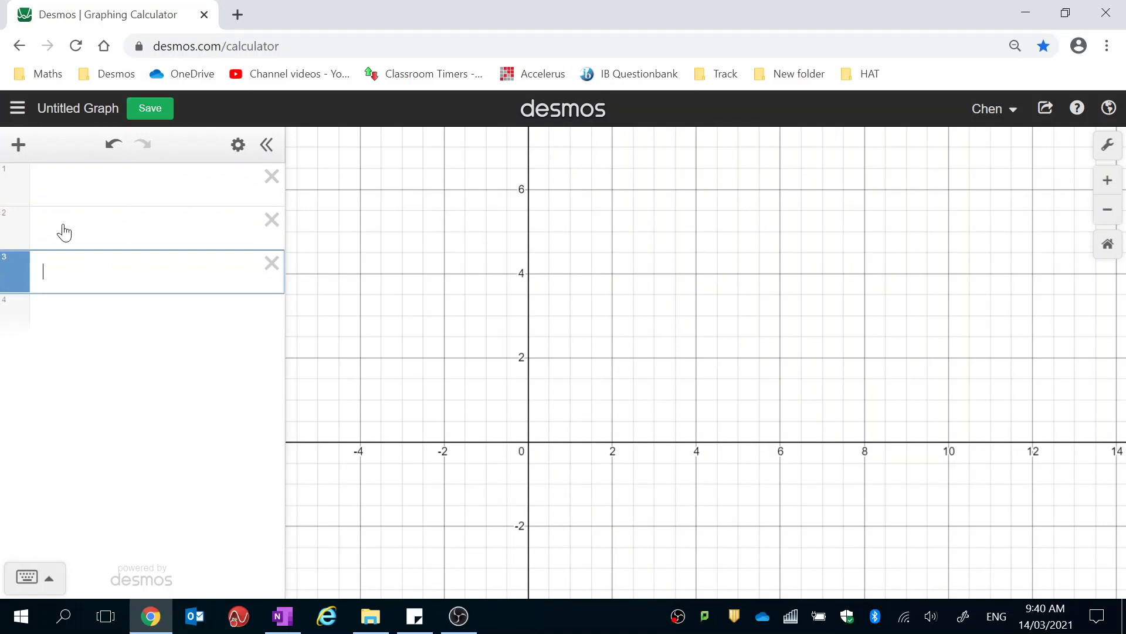
Step: Insert a table from the add-item menu, then delete it again
click(19, 145)
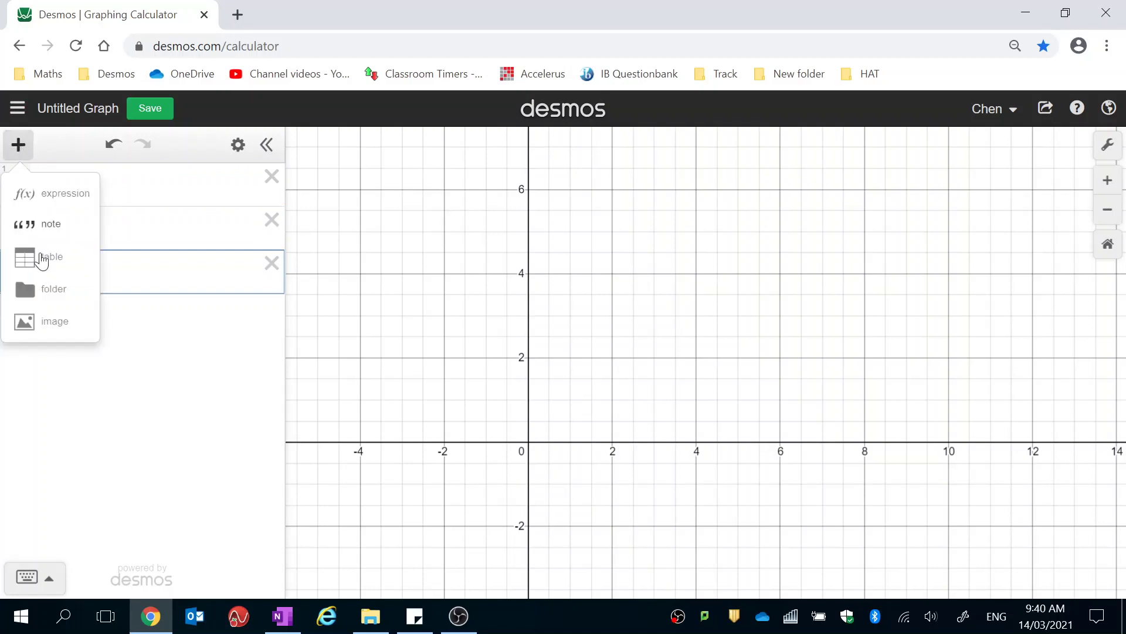
click(70, 267)
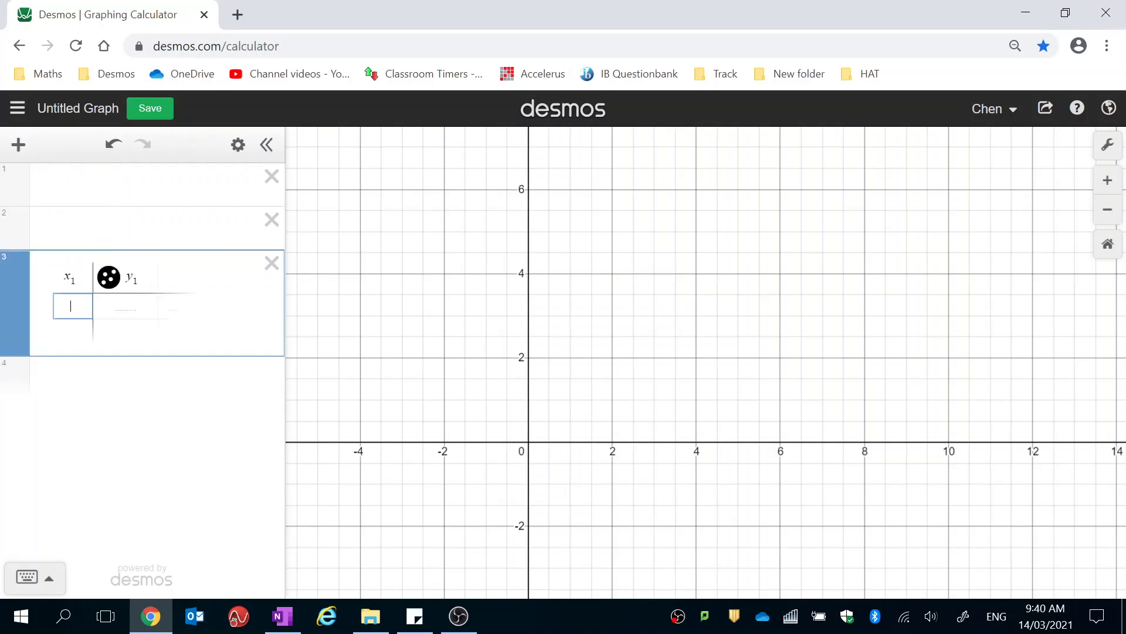
click(271, 264)
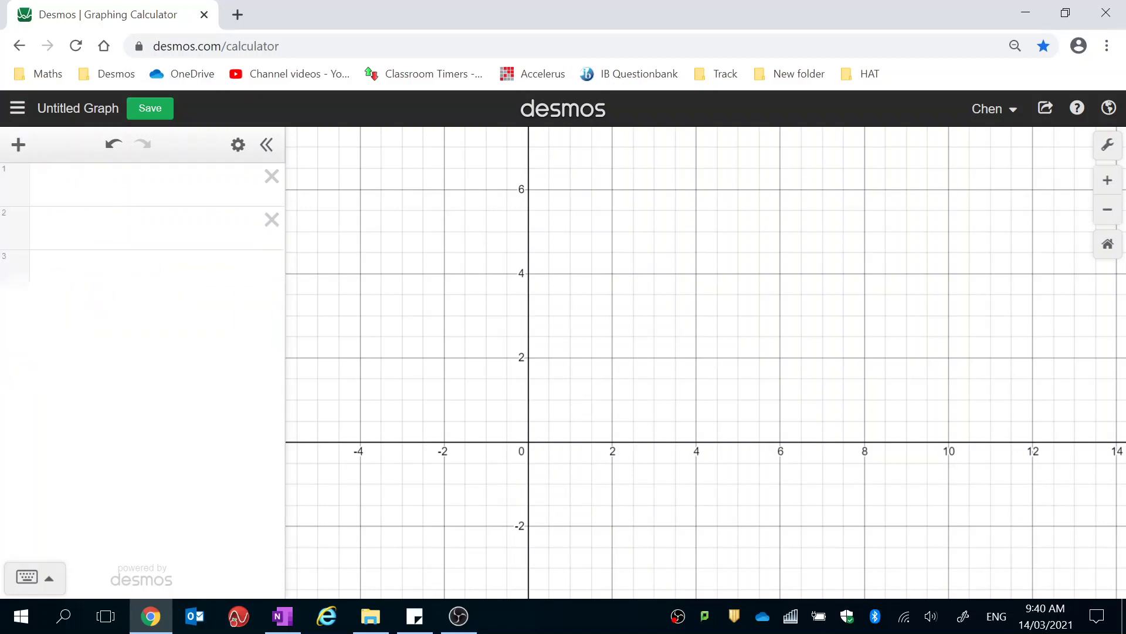
Step: Check Graph Settings, then pan so the origin sits bottom-left, showing x 0–18 and y up to 10
click(1109, 147)
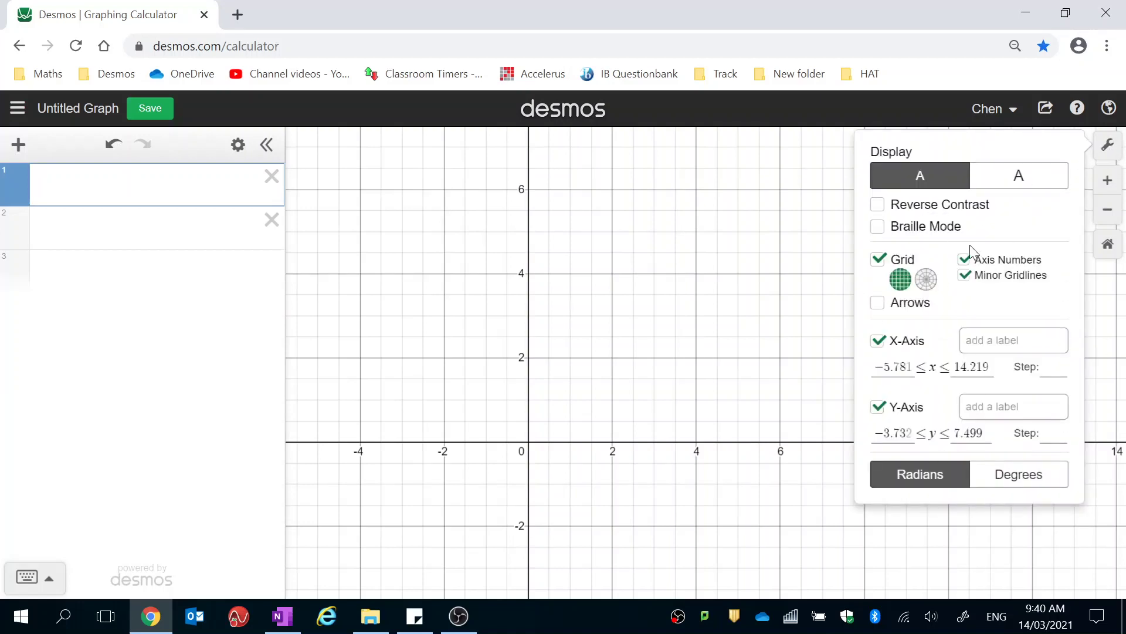
click(1108, 146)
drag(942, 222, 747, 329)
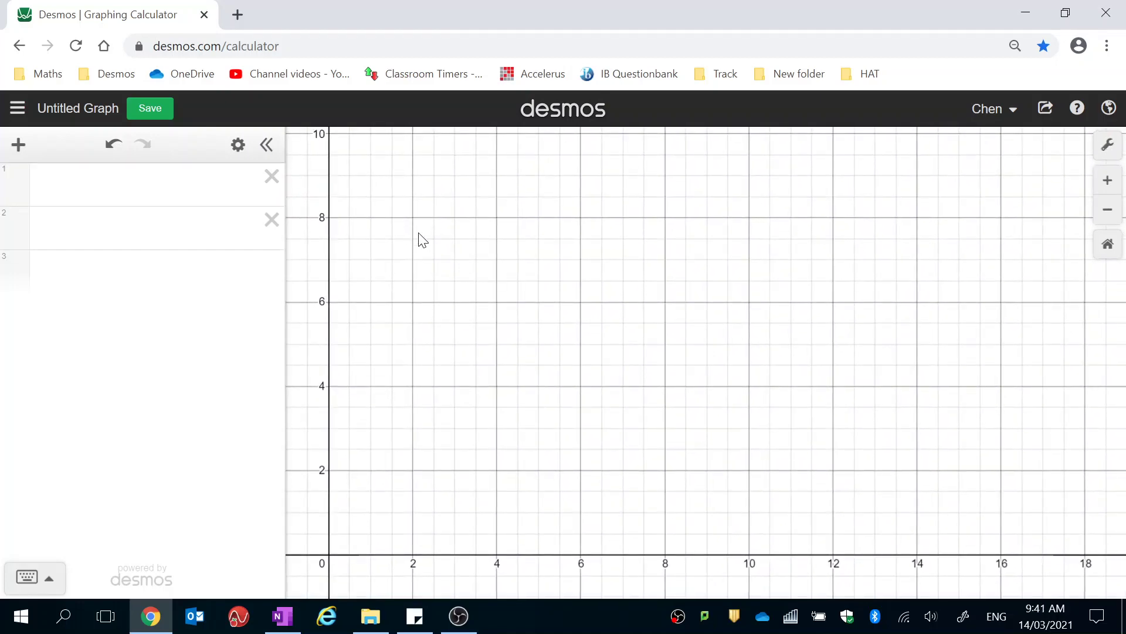
drag(920, 324, 975, 229)
drag(610, 316, 477, 500)
drag(682, 322, 621, 321)
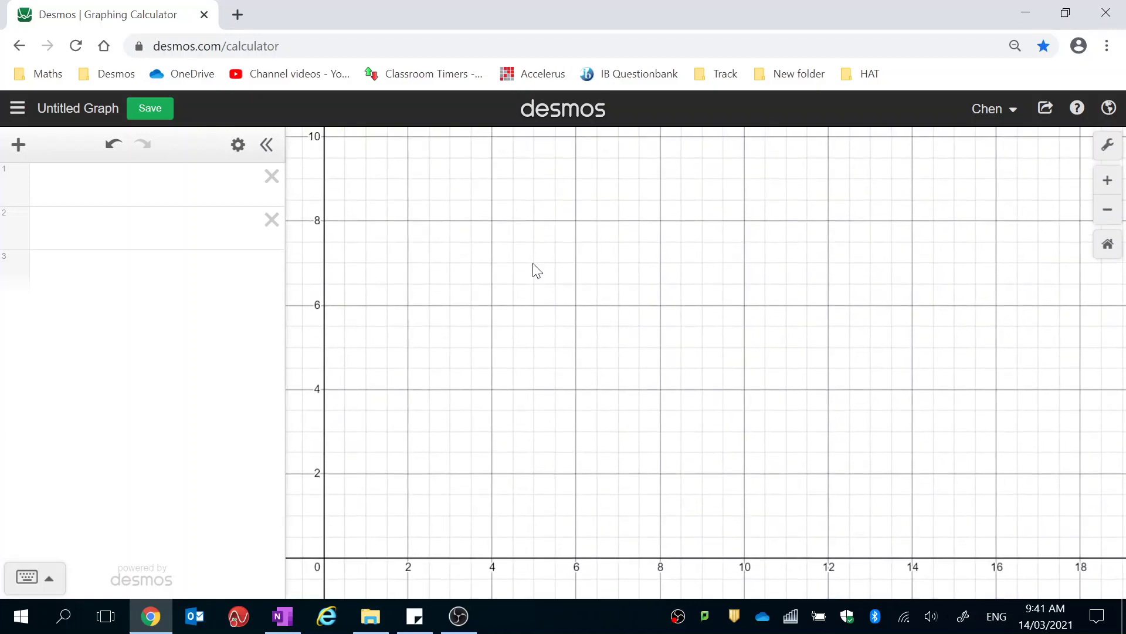
click(146, 184)
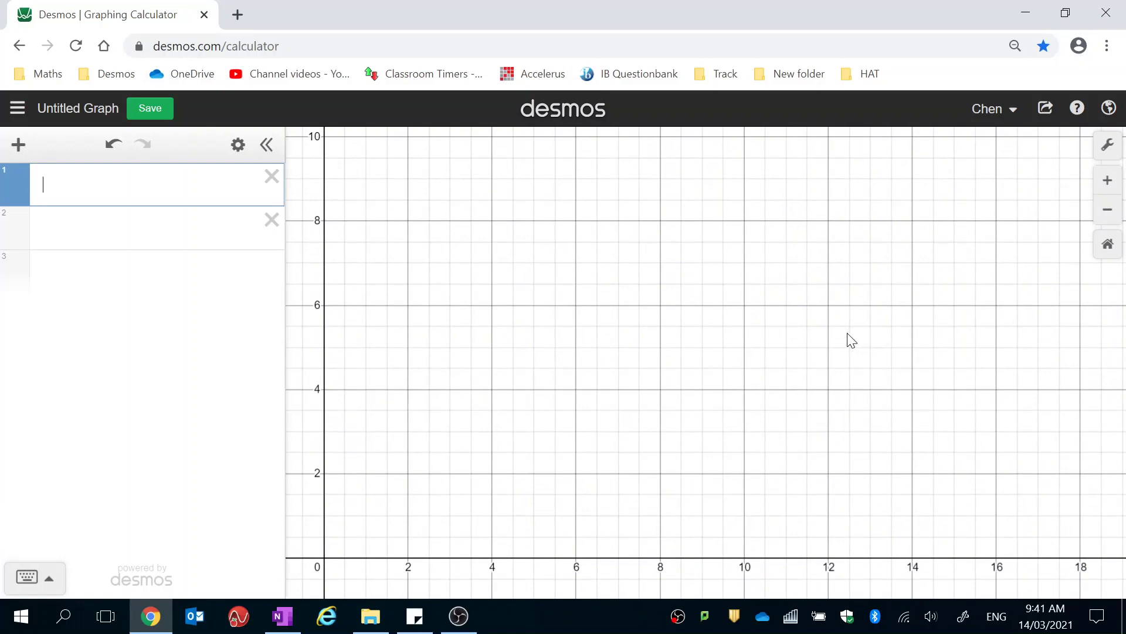
Step: Enter y=1{1≤x≤6} in the first expression, zooming in so x runs from 0 to 12
text(y =)
scroll(675, 445, up, 3)
drag(674, 446, 760, 382)
click(183, 179)
text(1)
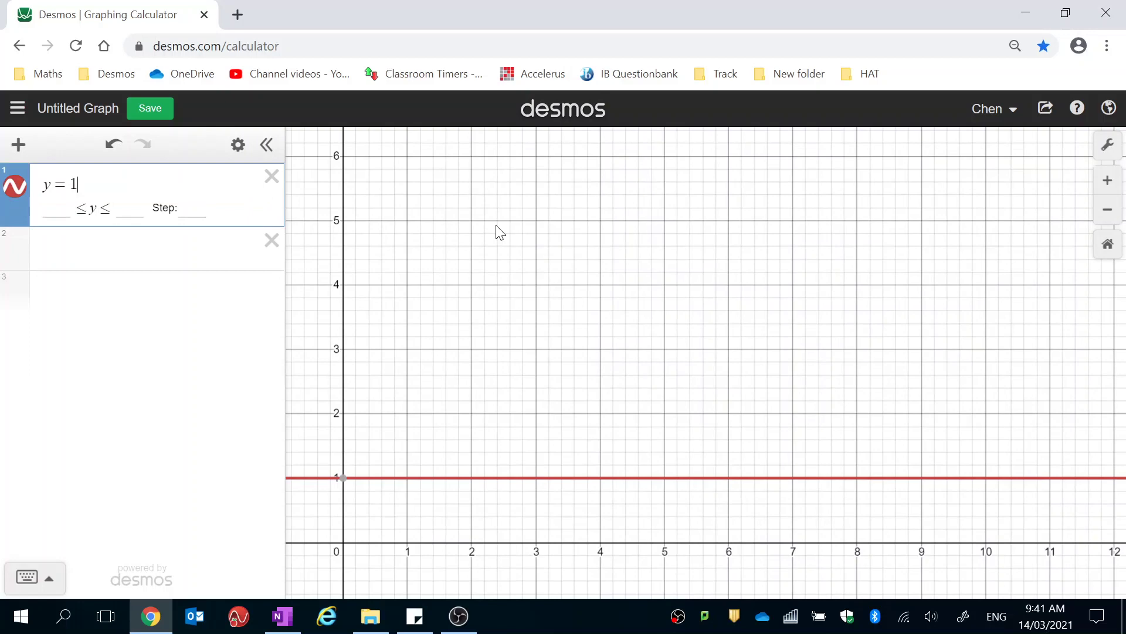
drag(428, 408, 402, 395)
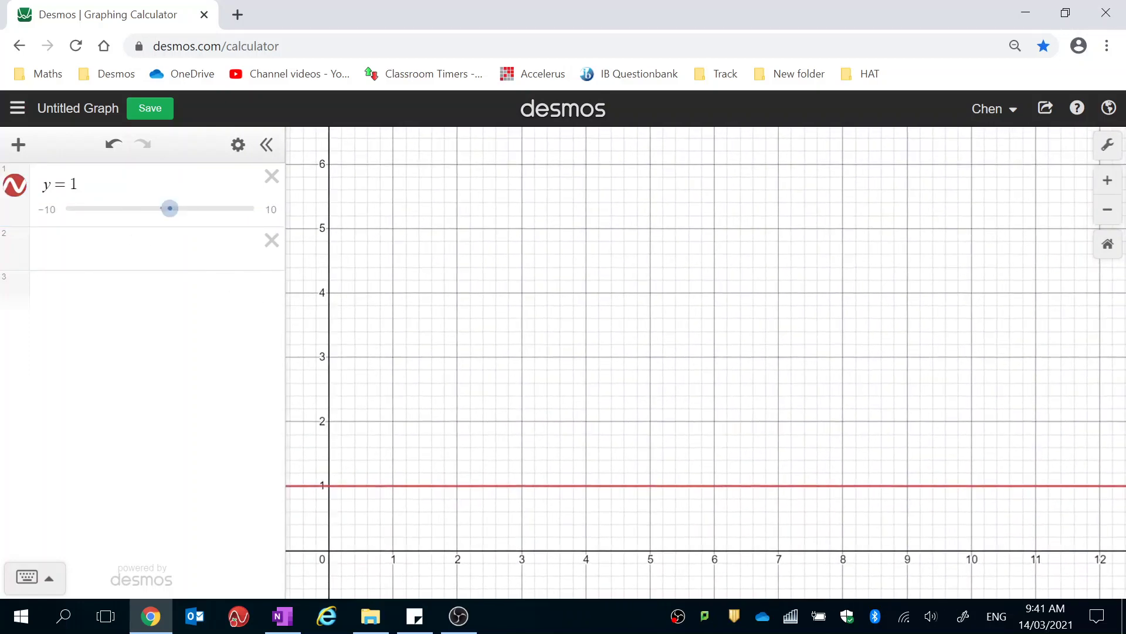
click(78, 184)
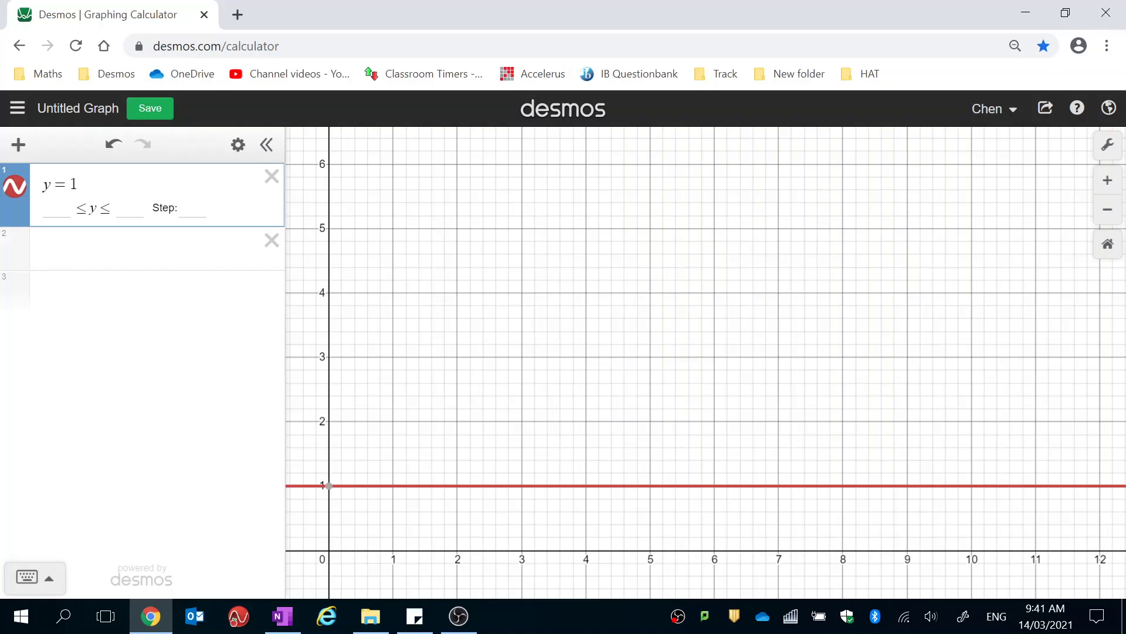
text({)
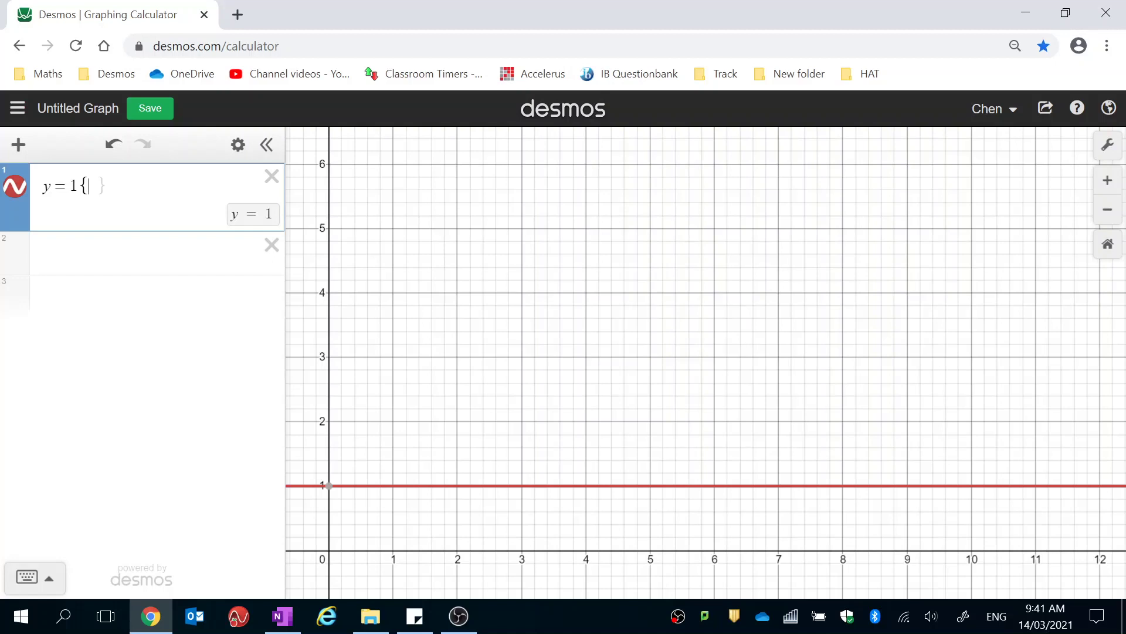
text(1)
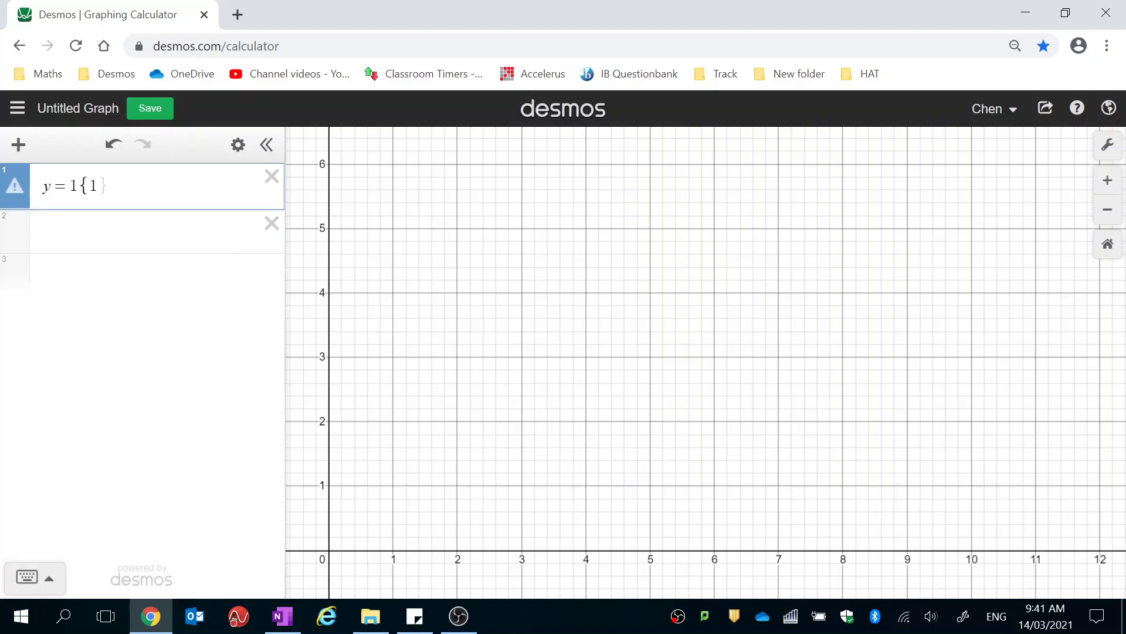
text(<)
text(x)
text(<=)
text(6)
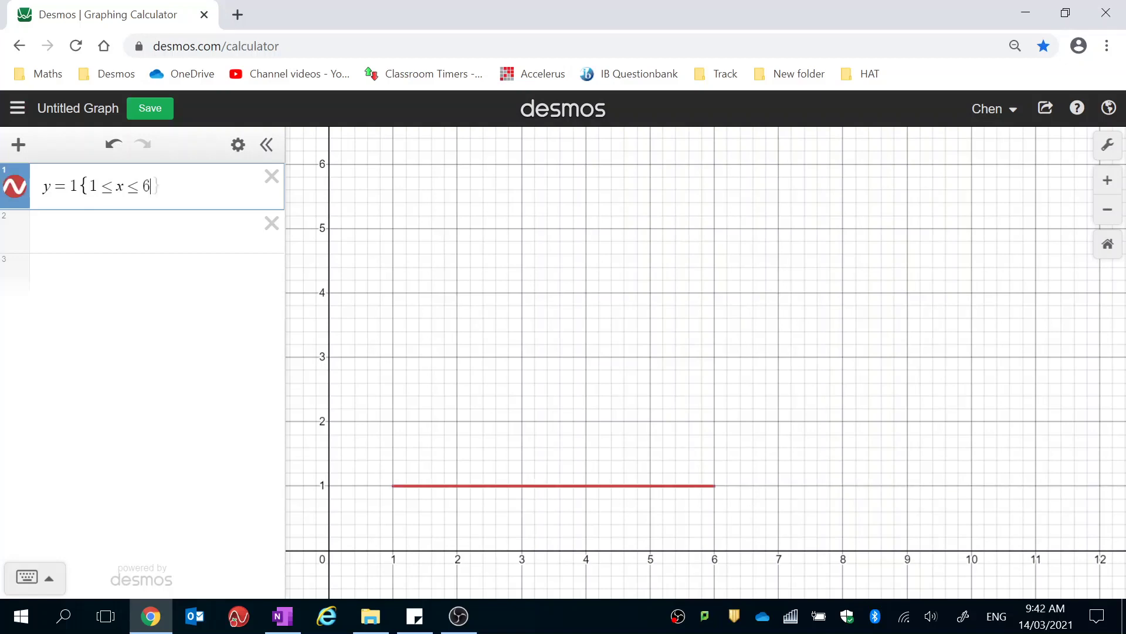
text(})
key(Return)
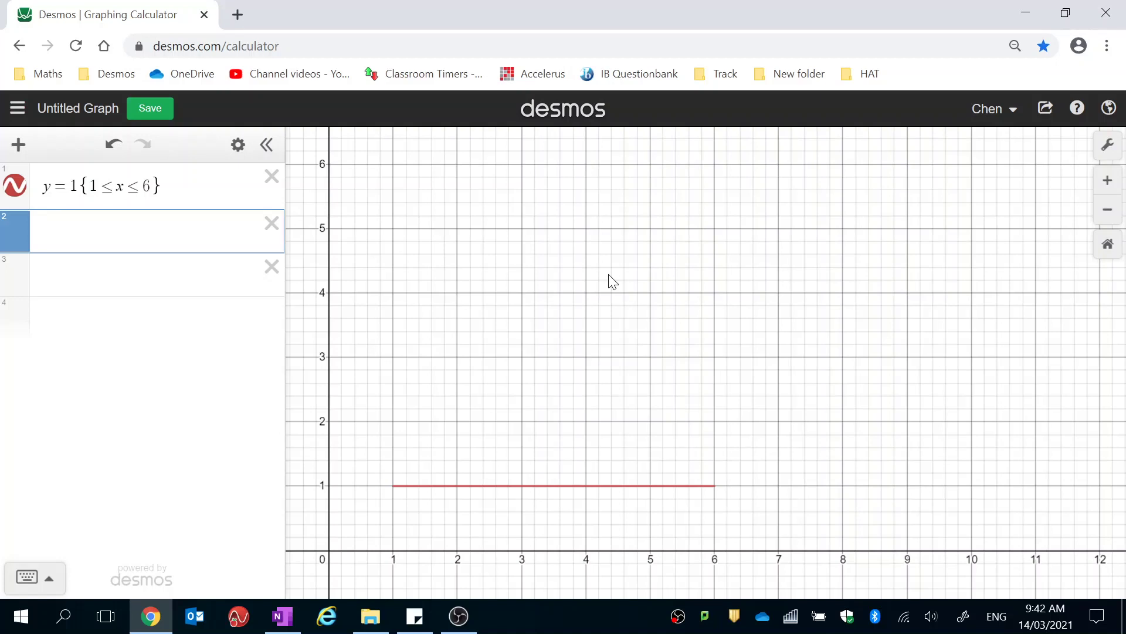
Step: Enter x=1{1≤y≤4} in expression 2 and move on to a new row
text(x=1)
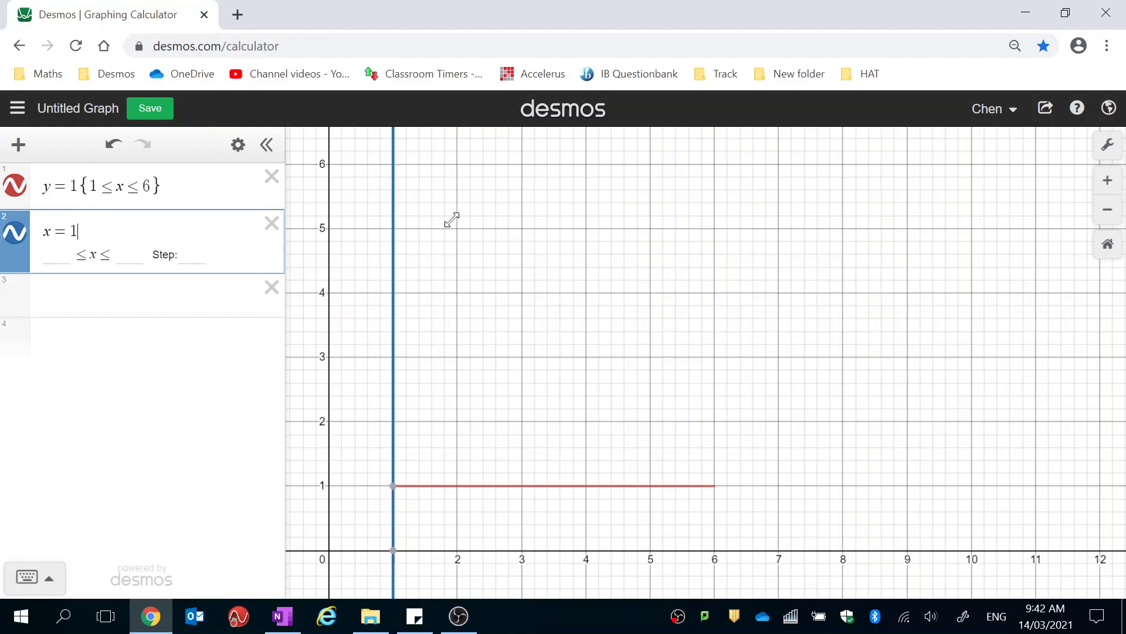
text({)
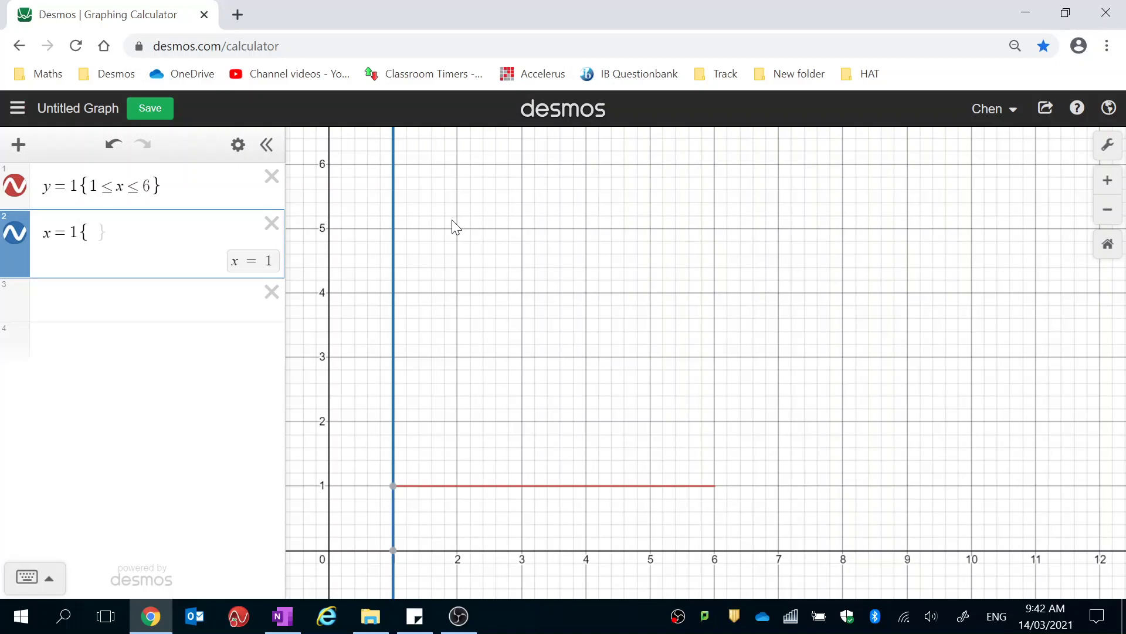
text(1<)
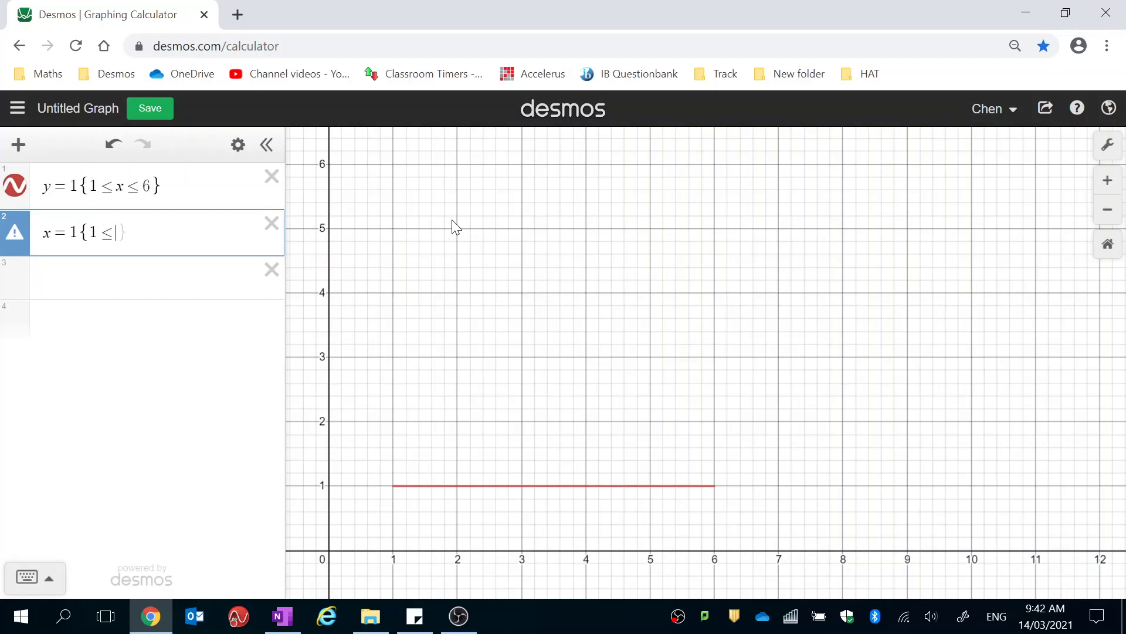
text(y)
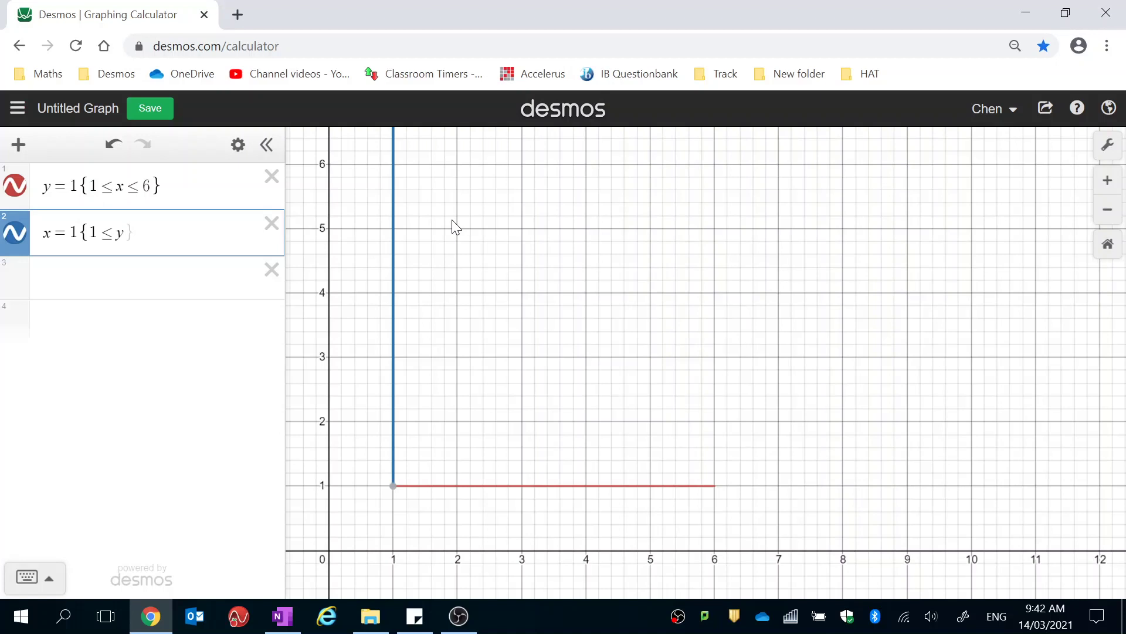
text(<=)
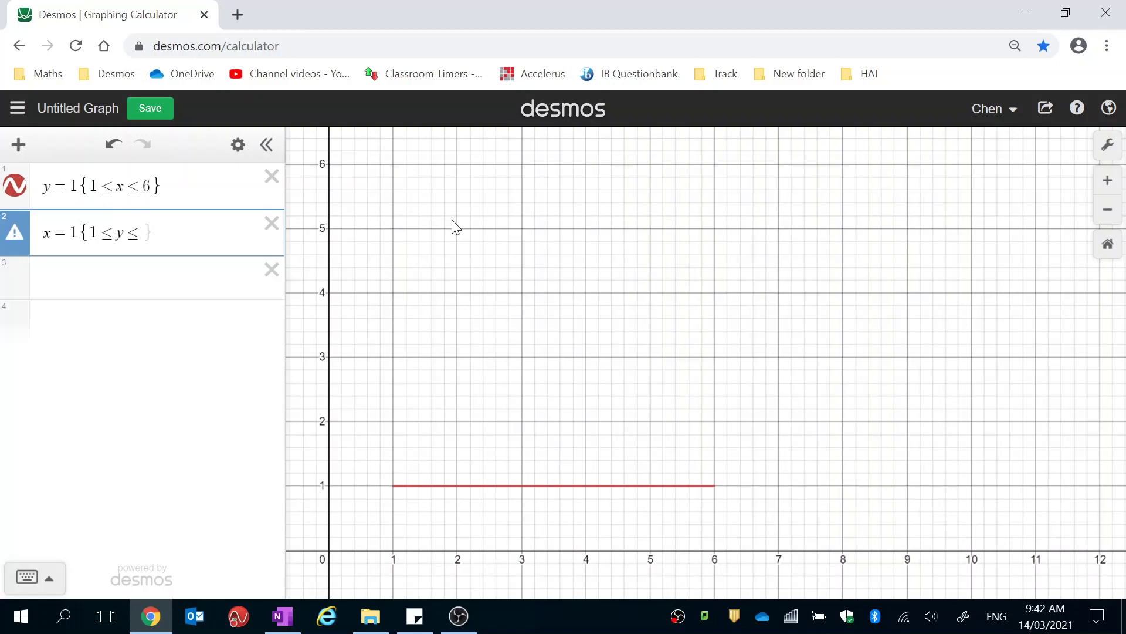
text(4)
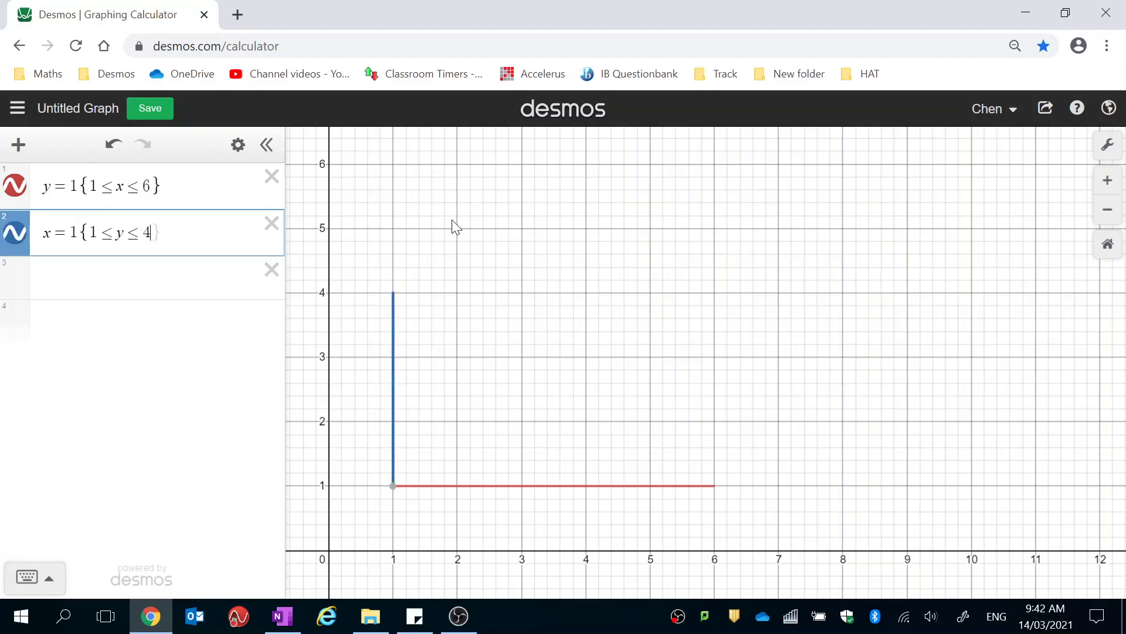
key(Return)
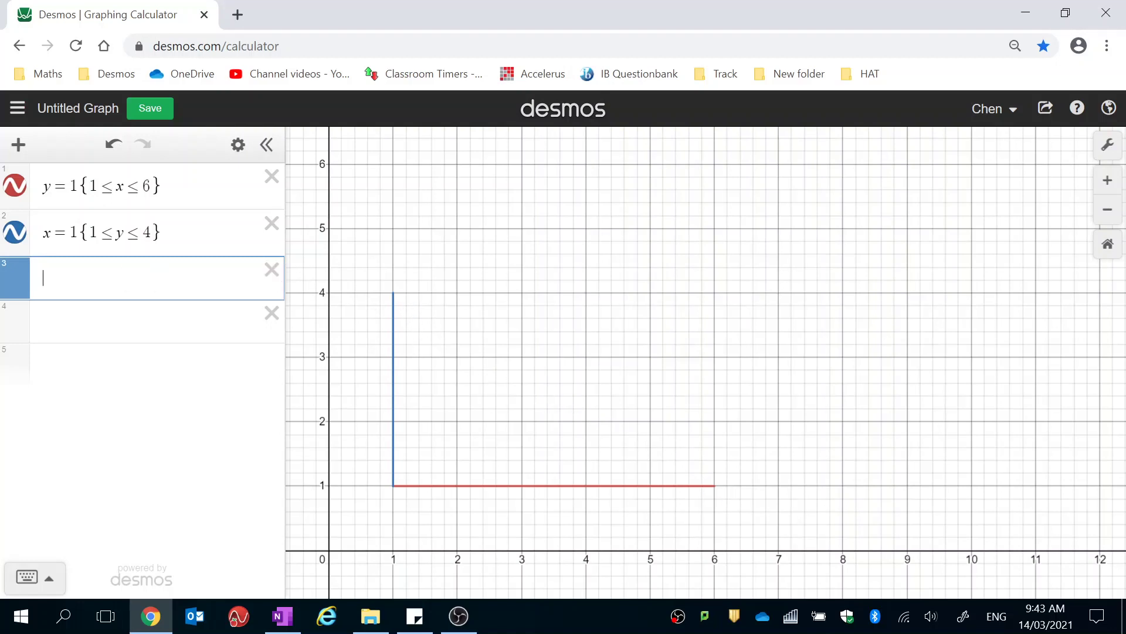
Step: Turn expression 3 into a table and enter the first point (1, 4)
click(19, 145)
click(57, 256)
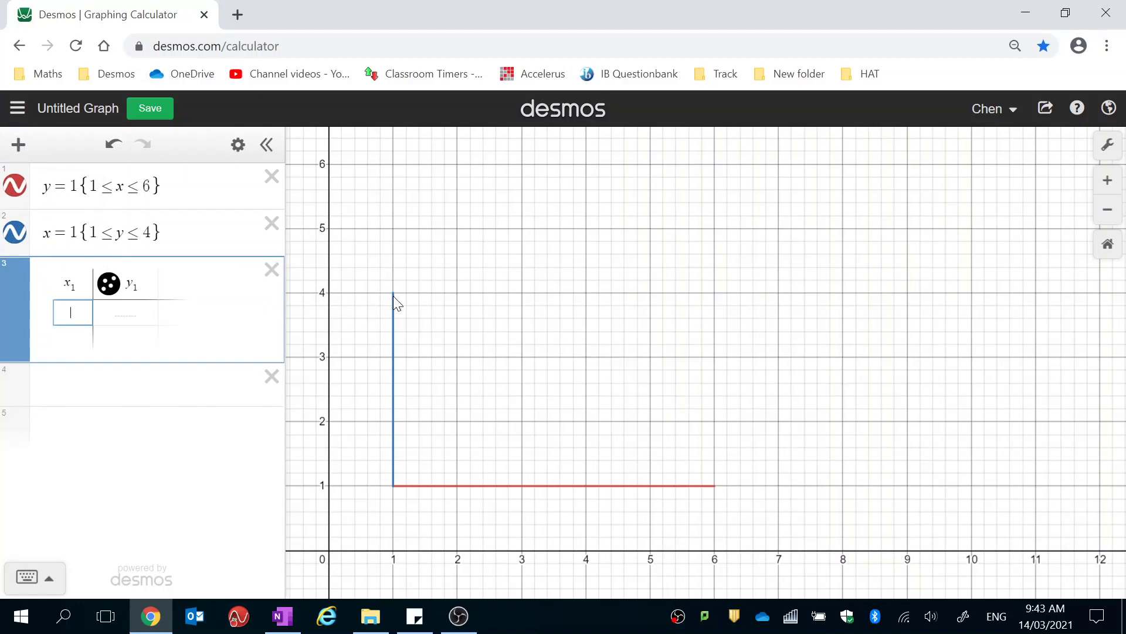
mouse_move(393, 296)
mouse_down()
mouse_move(385, 401)
mouse_move(394, 309)
mouse_move(395, 460)
mouse_move(396, 290)
mouse_move(397, 491)
mouse_move(402, 297)
mouse_up()
click(686, 485)
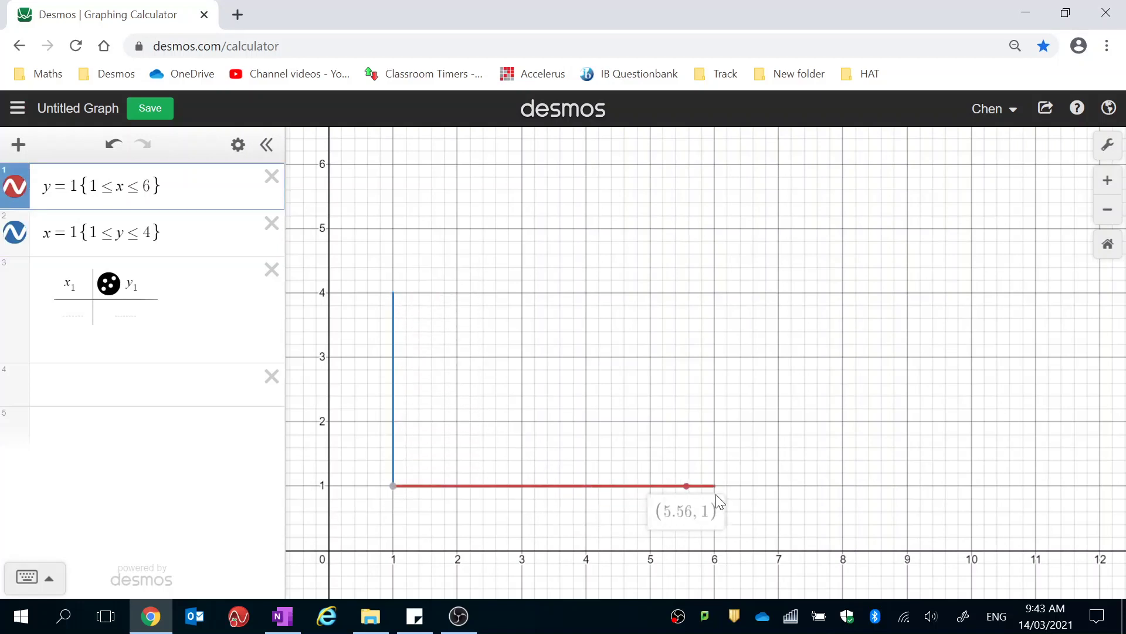
click(398, 295)
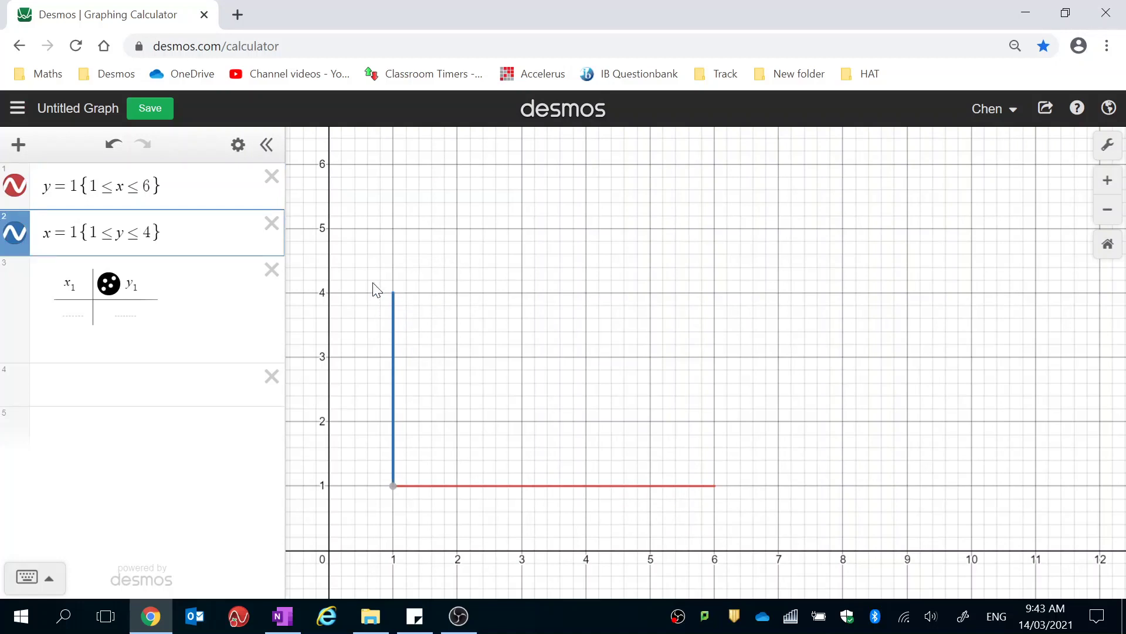
key(Down)
text(1)
key(Tab)
text(4)
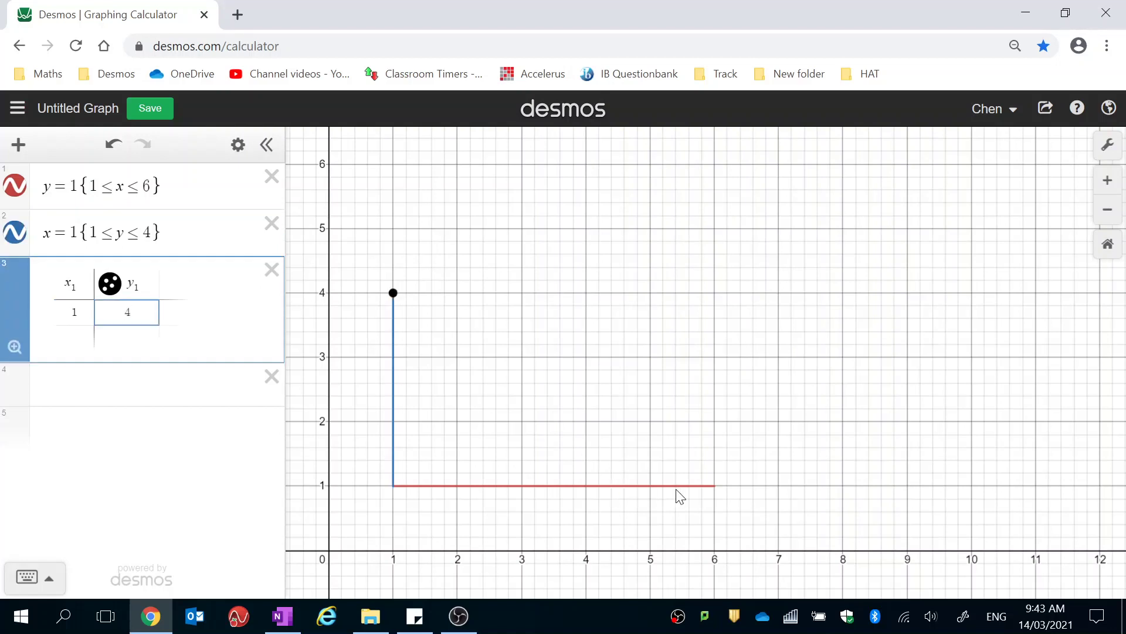
Step: Add the second point (6, 1) to the table and keep its points shown
click(728, 492)
click(81, 361)
click(74, 338)
text(6)
key(Tab)
text(1)
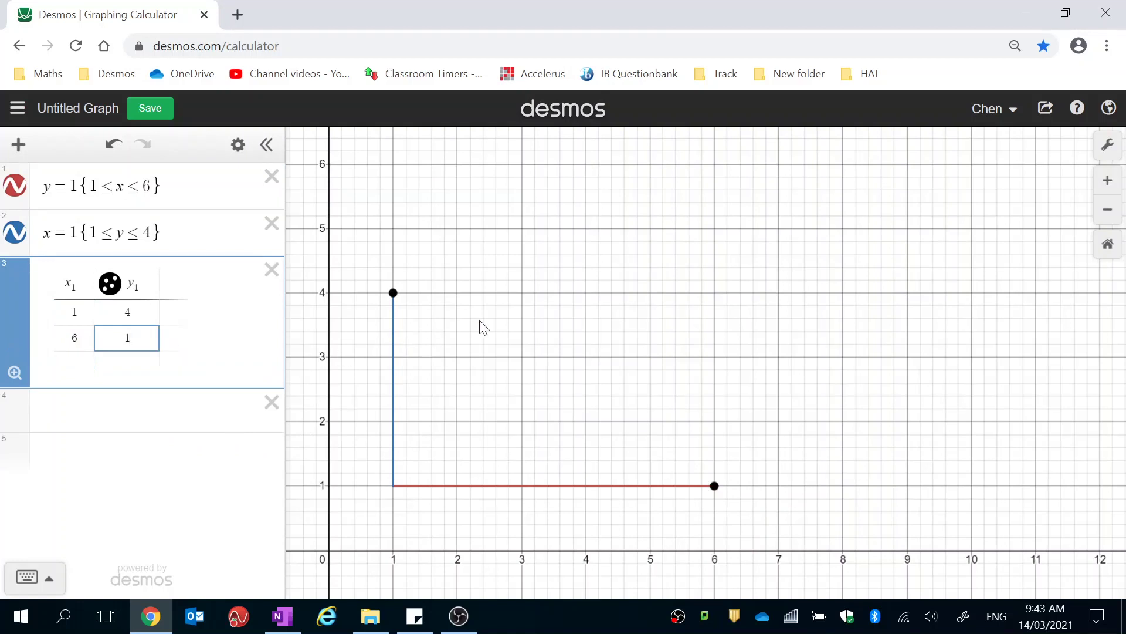
click(592, 313)
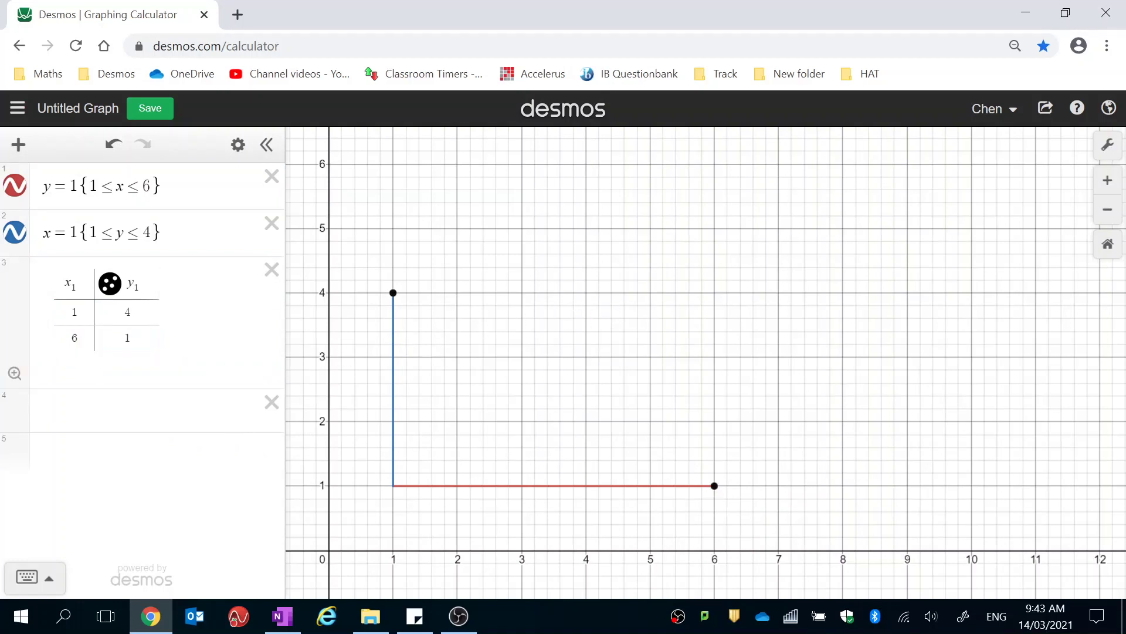
click(110, 283)
click(110, 284)
Step: Toggle the vertical line's visibility and style menu, leaving it unchanged
click(17, 235)
click(17, 236)
click(17, 237)
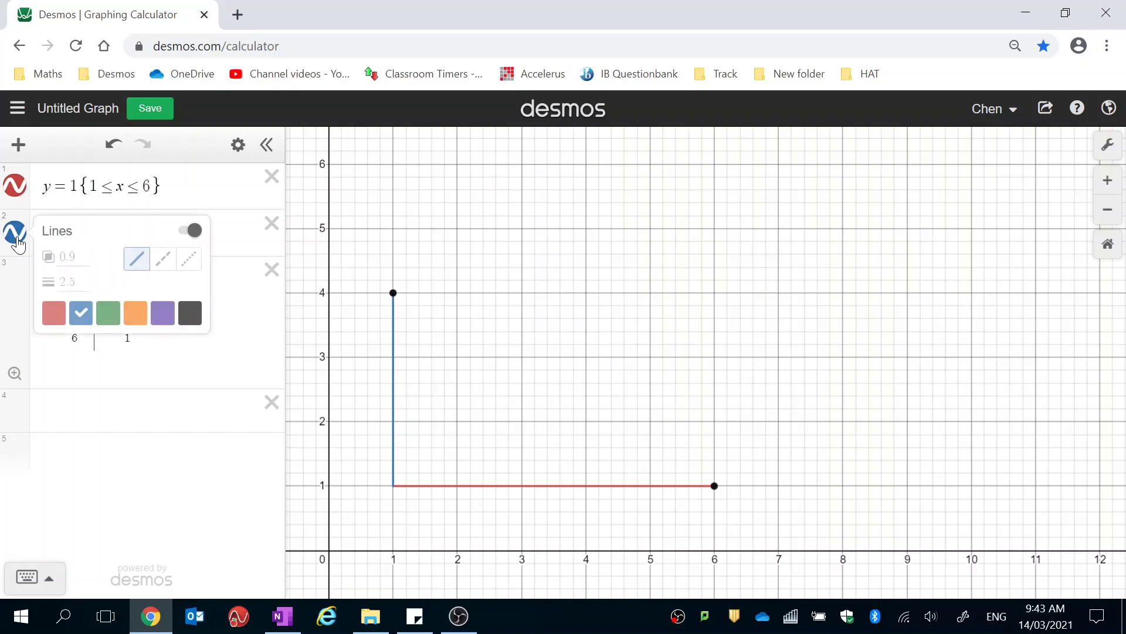
click(16, 233)
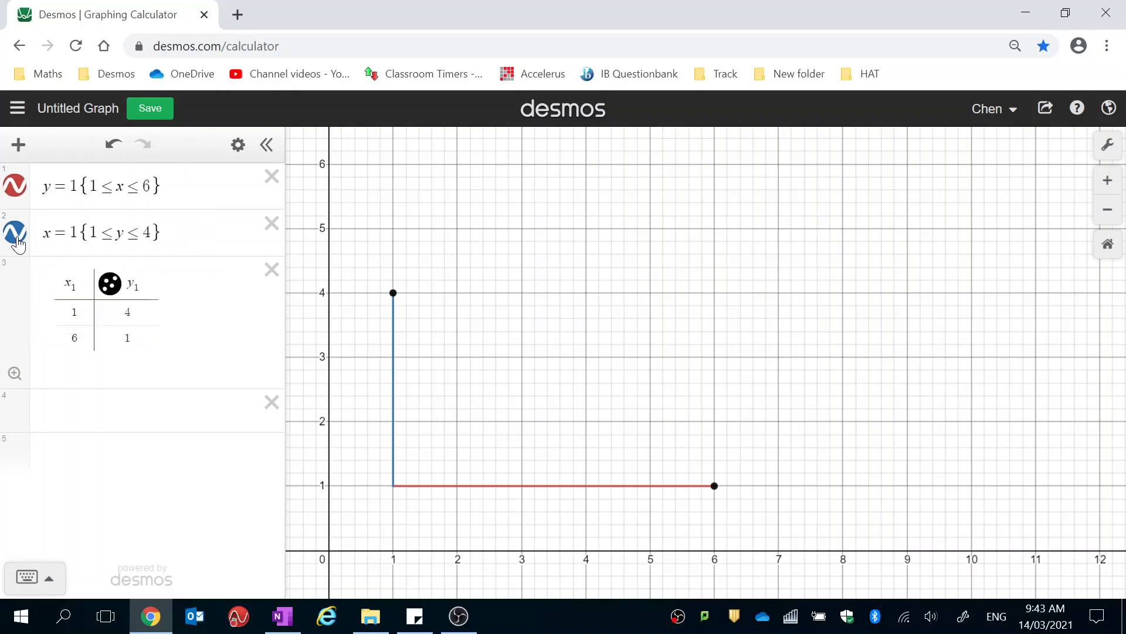
Step: Turn on Lines for the table points in green and recentre the triangle
click(110, 285)
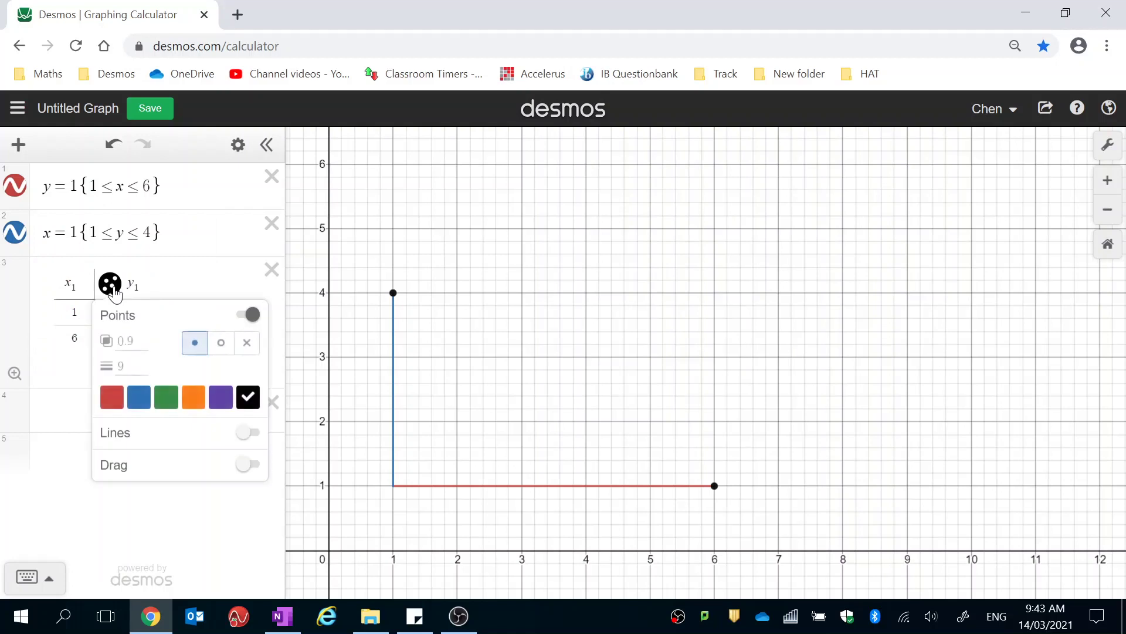
click(250, 433)
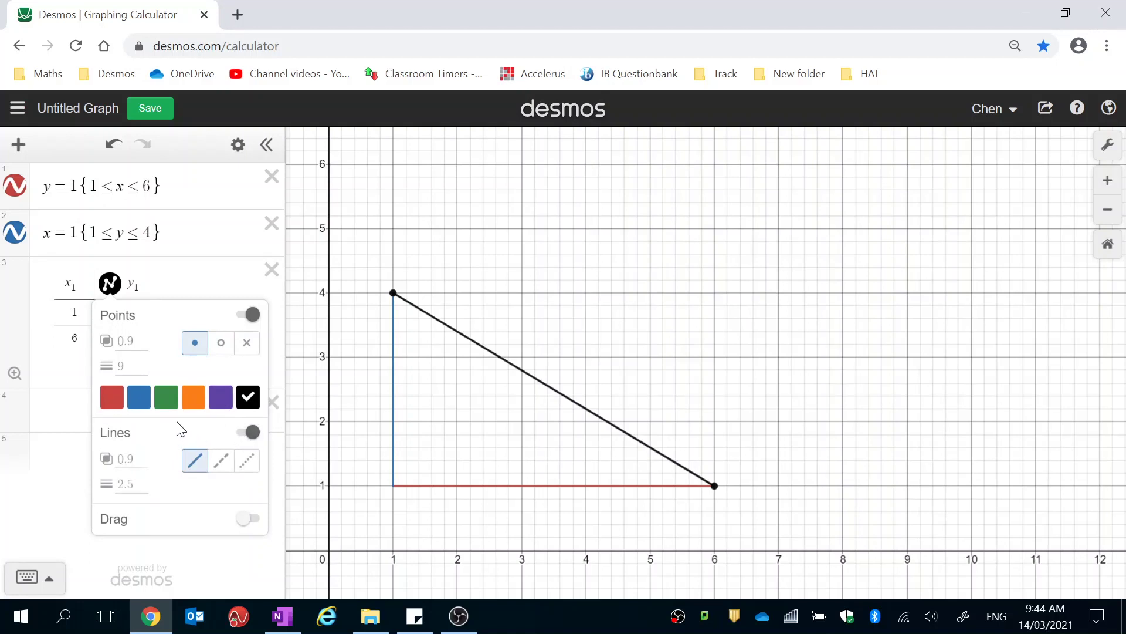
click(166, 396)
click(836, 280)
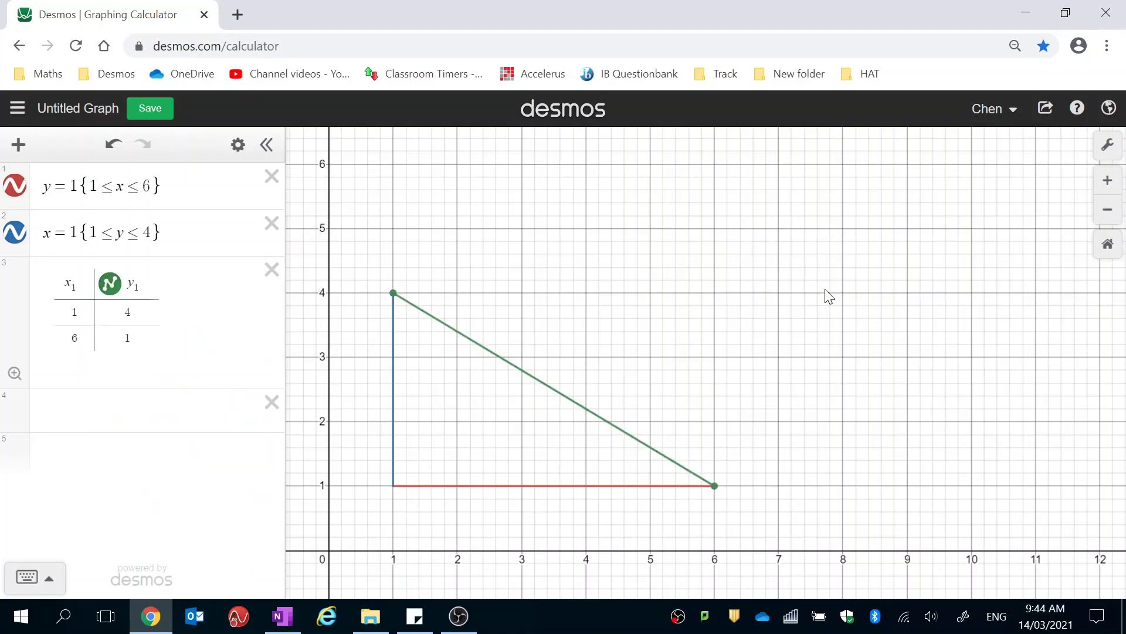
scroll(642, 384, up, 1)
drag(638, 385, 669, 373)
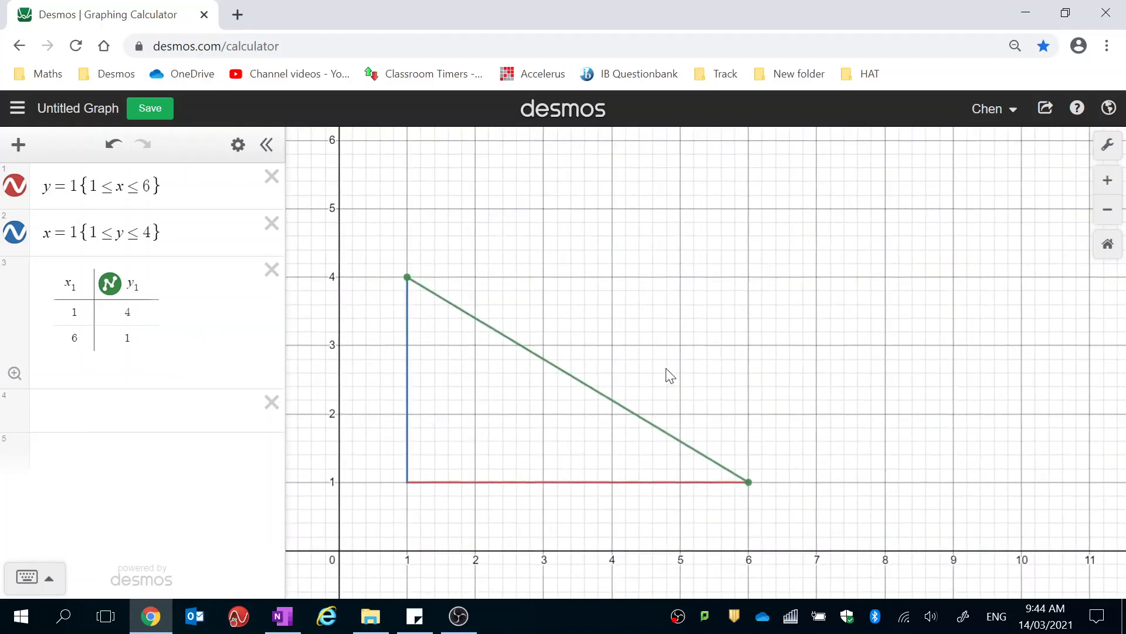
Step: Uncheck Grid, Axis Numbers, X-Axis and Y-Axis in the Graph Settings panel
click(1109, 146)
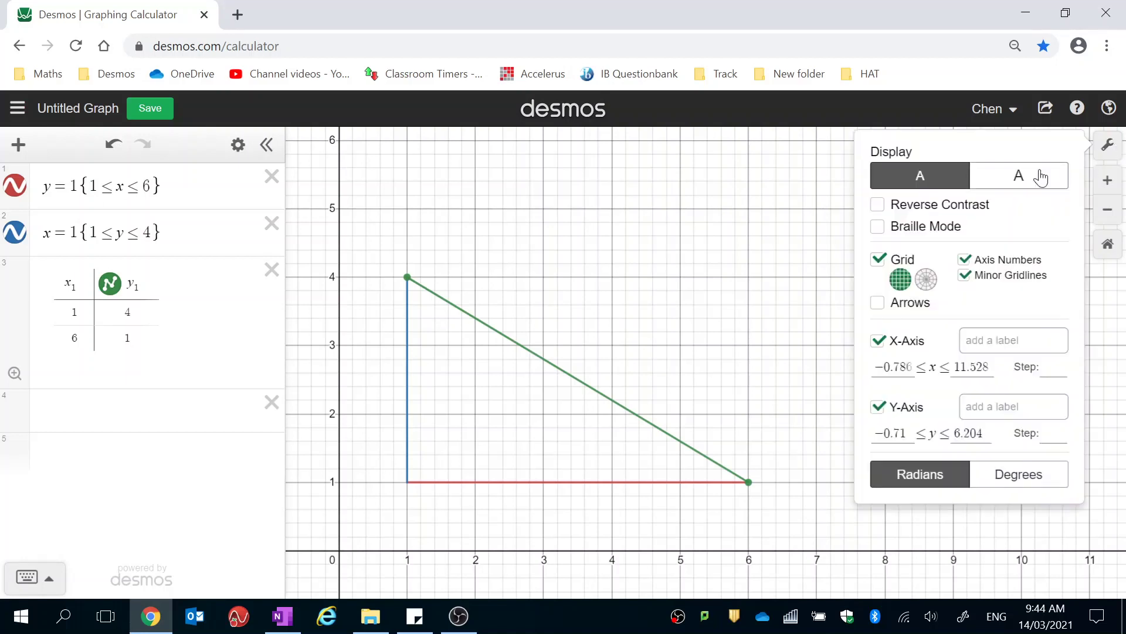
click(906, 262)
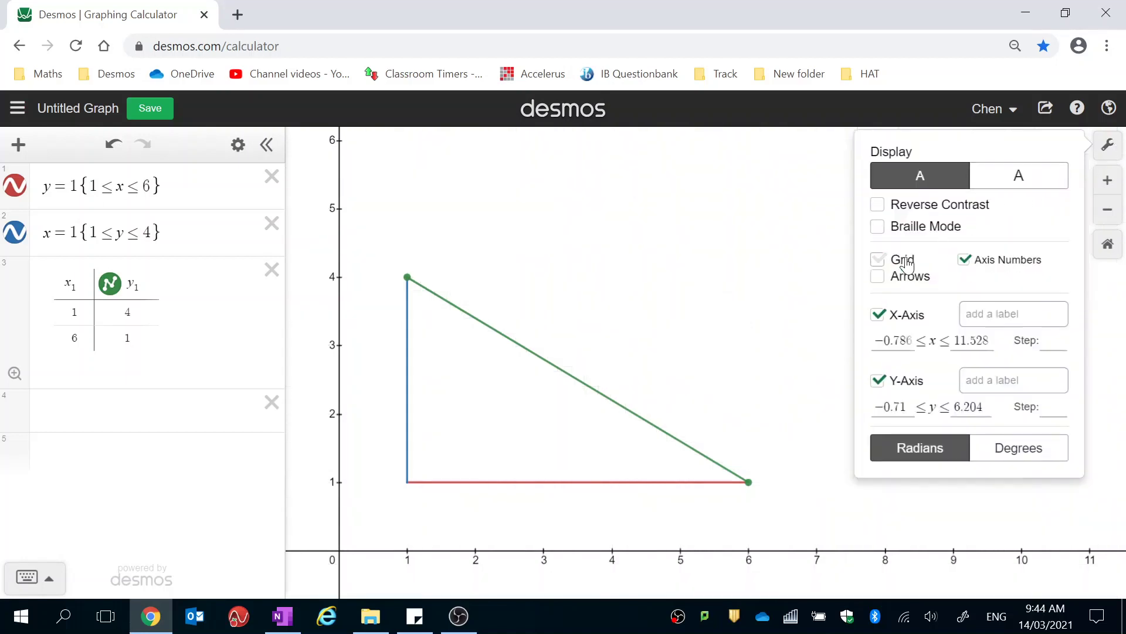
click(1008, 260)
click(900, 319)
click(906, 382)
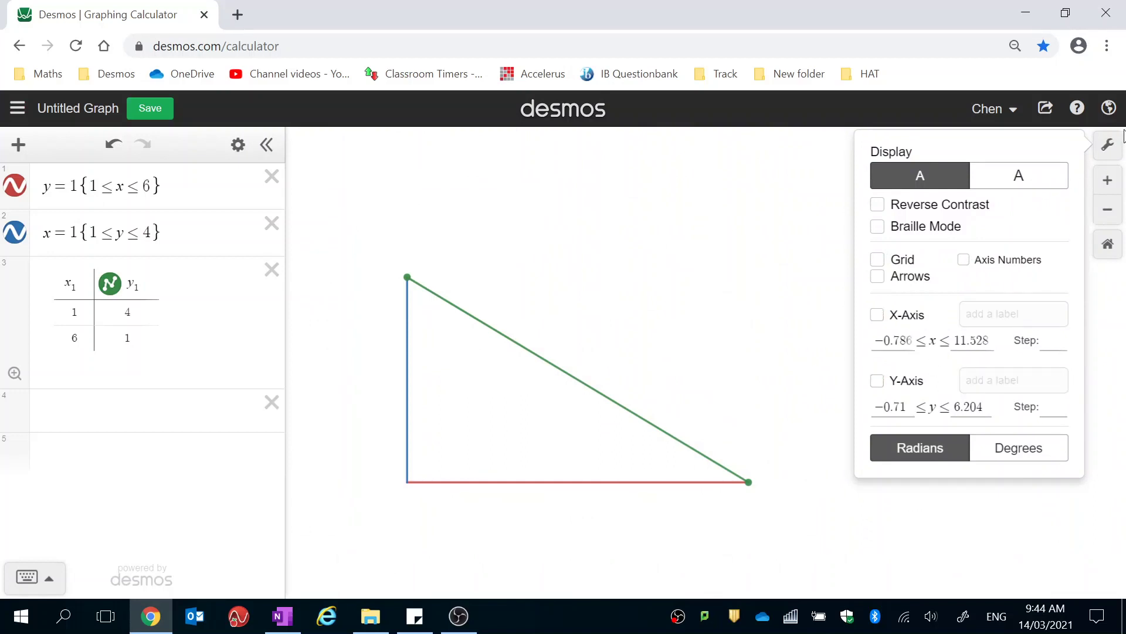
click(1108, 147)
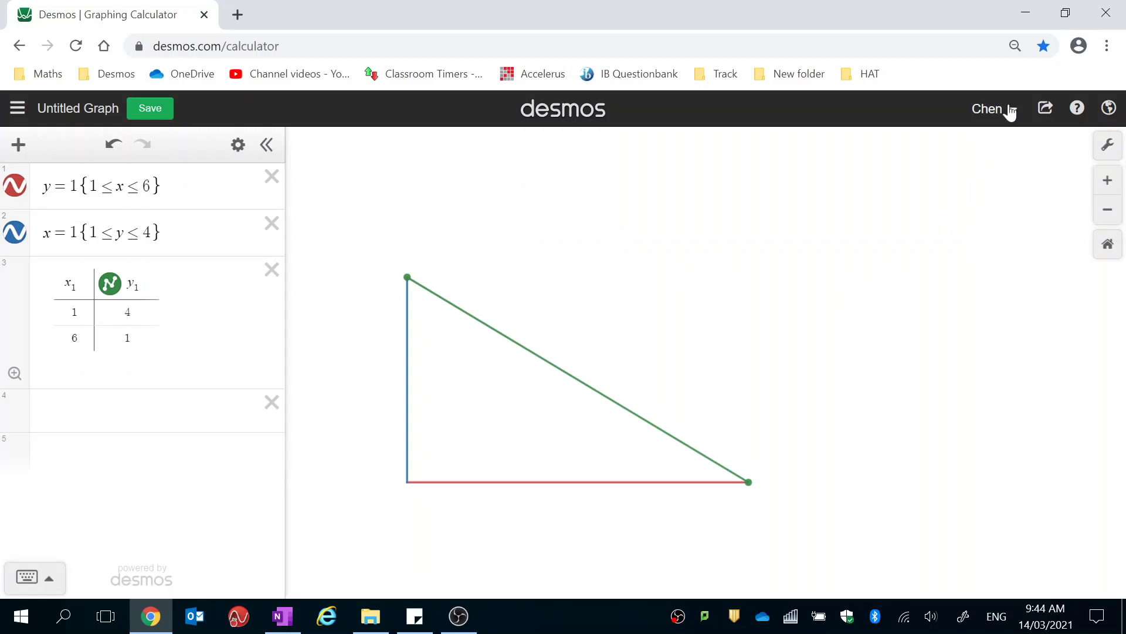
Step: Export the graph as a Medium Square, Thin PNG and open the downloaded file
click(1045, 113)
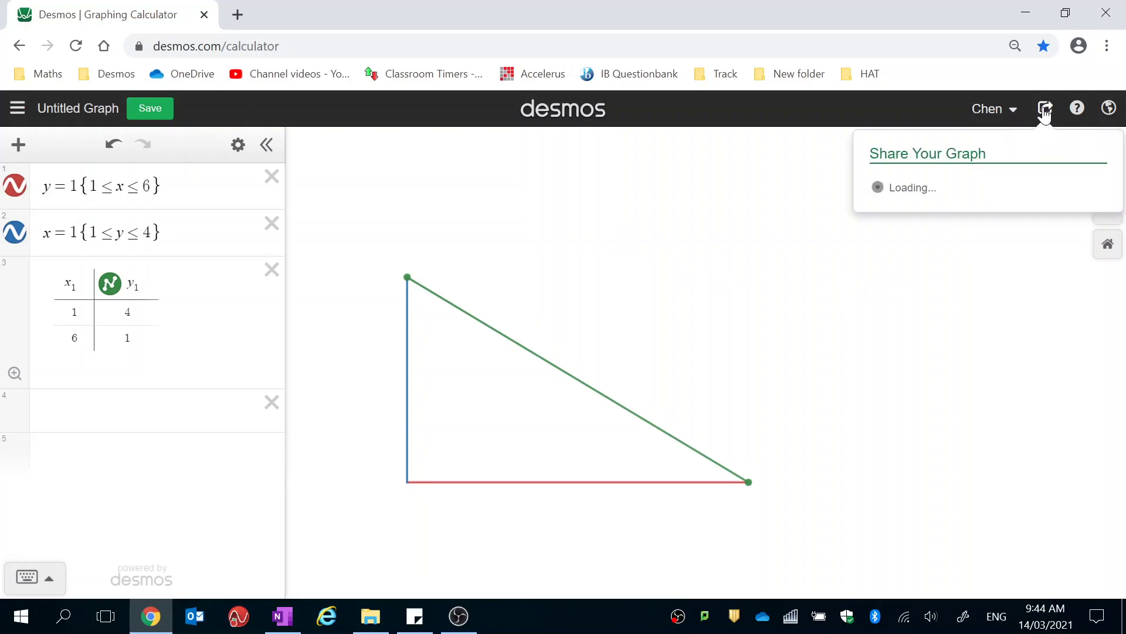
click(978, 247)
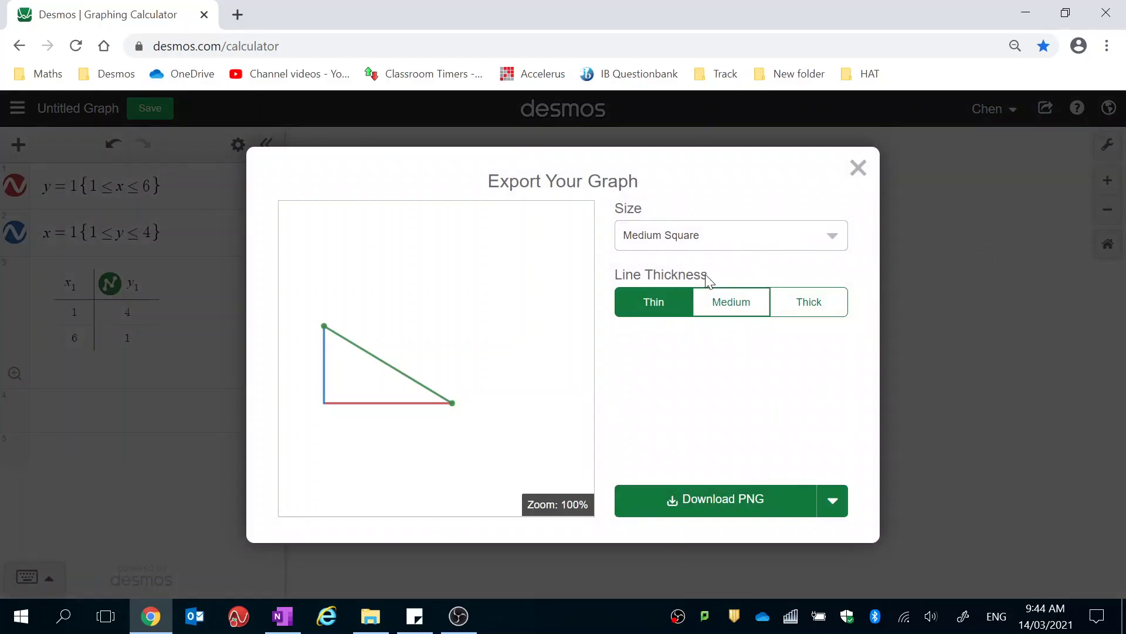
click(722, 504)
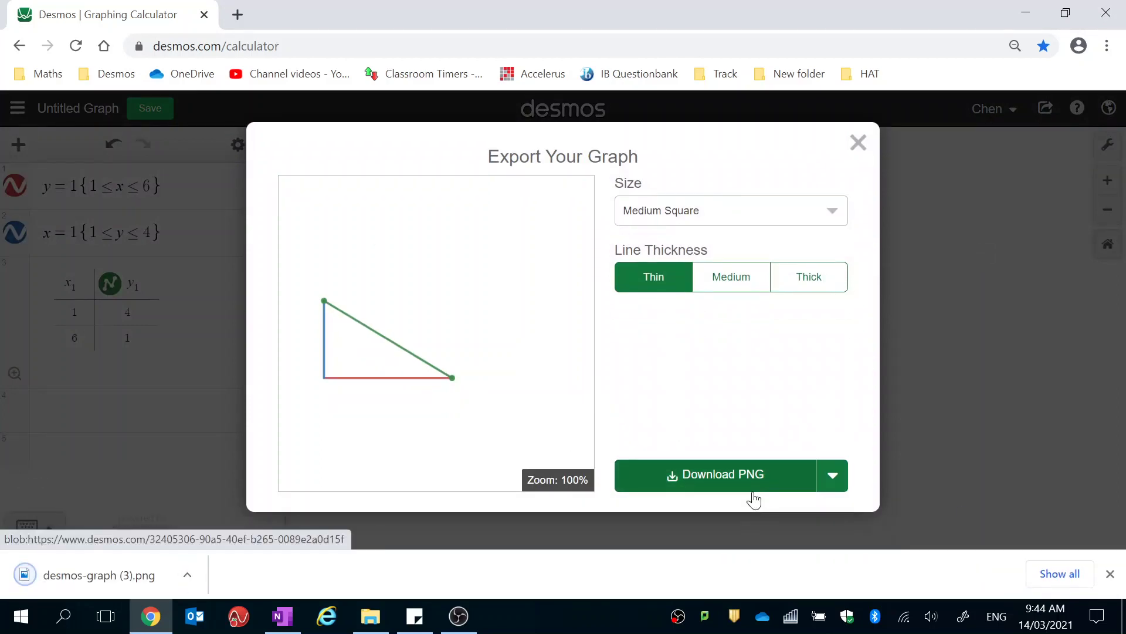
click(94, 581)
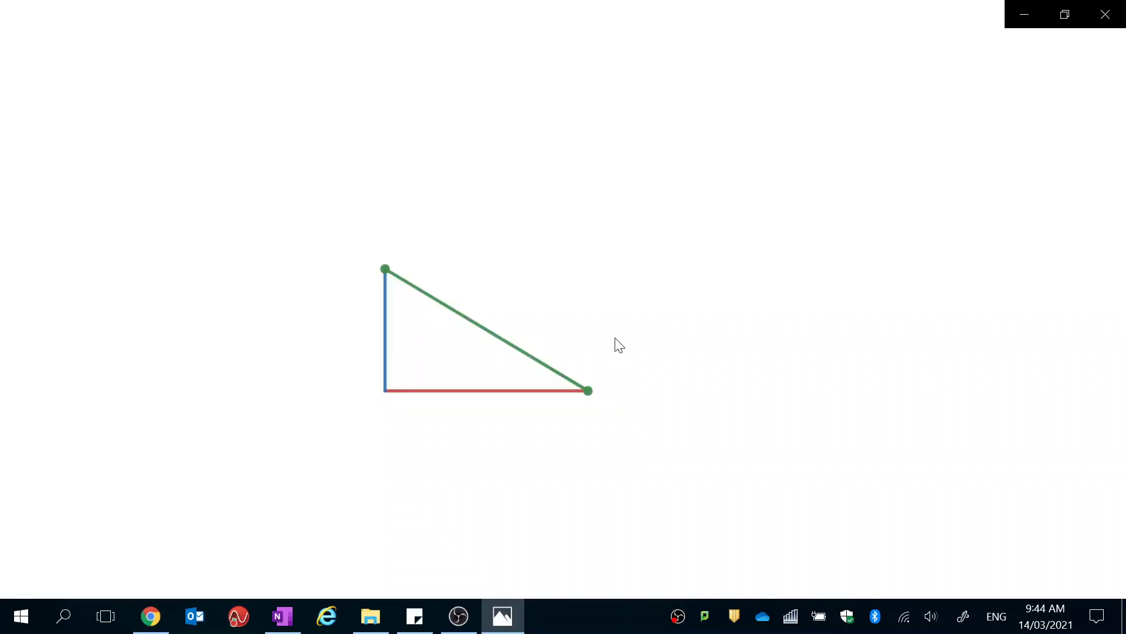
Step: Show the Edit & Create options for desmos-graph (3).png in Photos
click(916, 55)
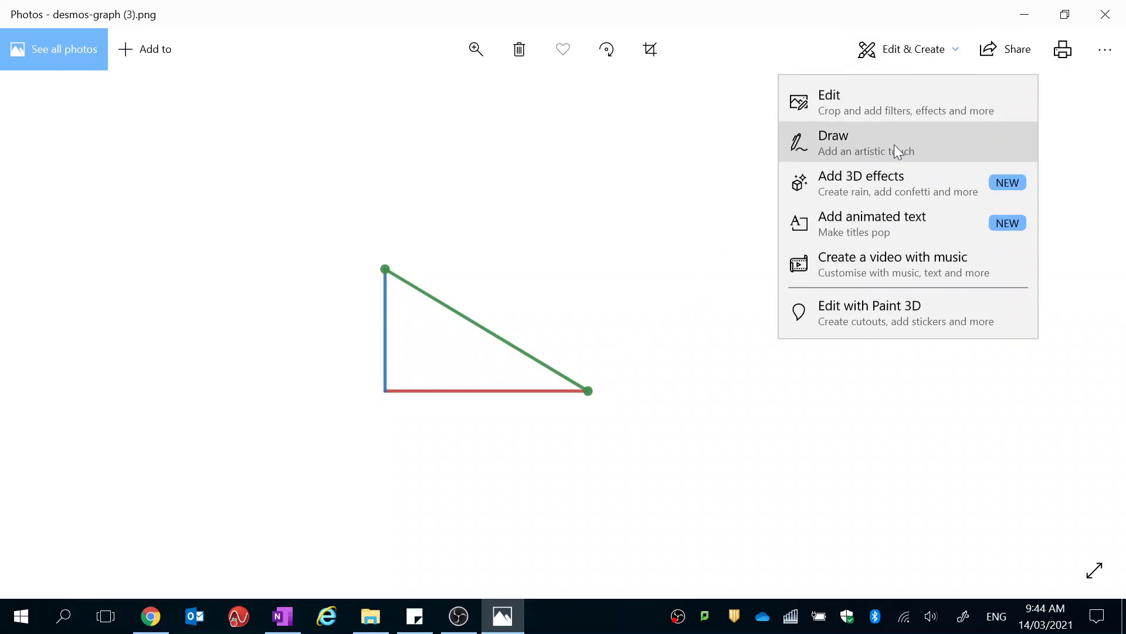